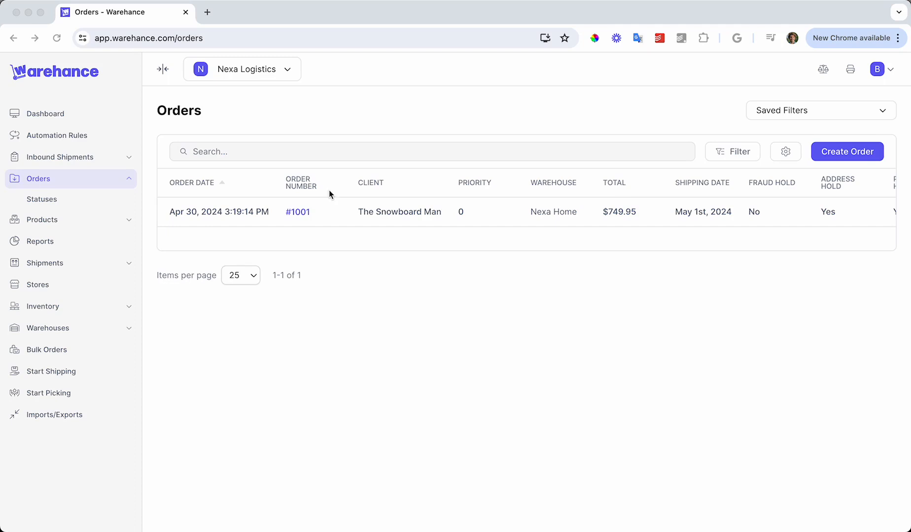
# Open The Snowboard Man's order and check the reasons it is not ready to ship.
pyautogui.click(297, 211)
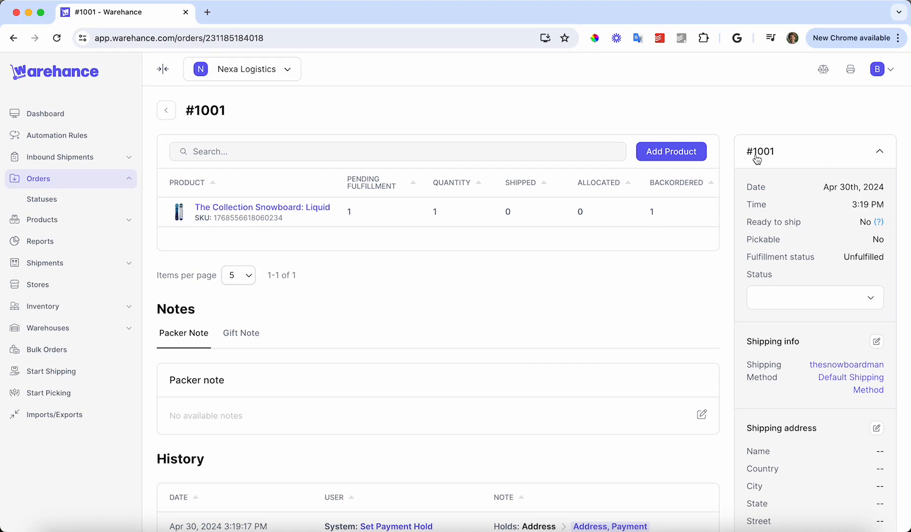
pyautogui.scroll(-2, 756, 158)
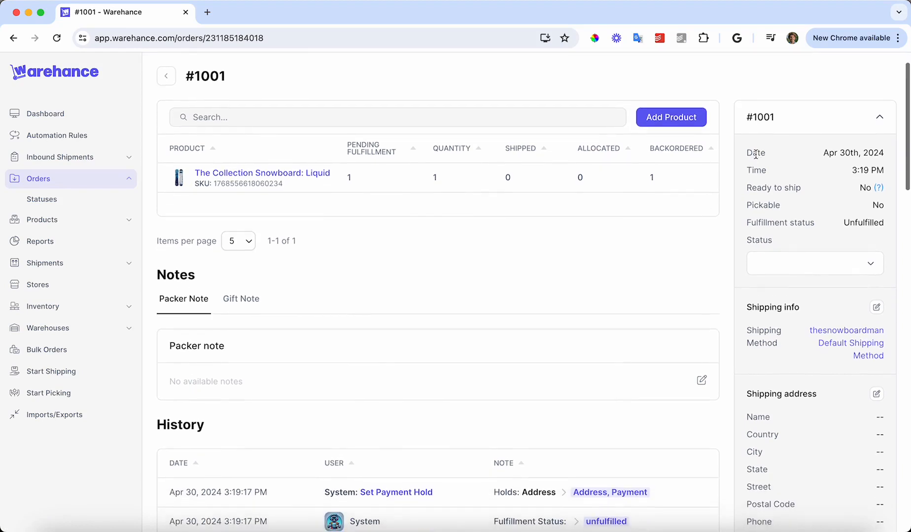
pyautogui.scroll(-1, 794, 177)
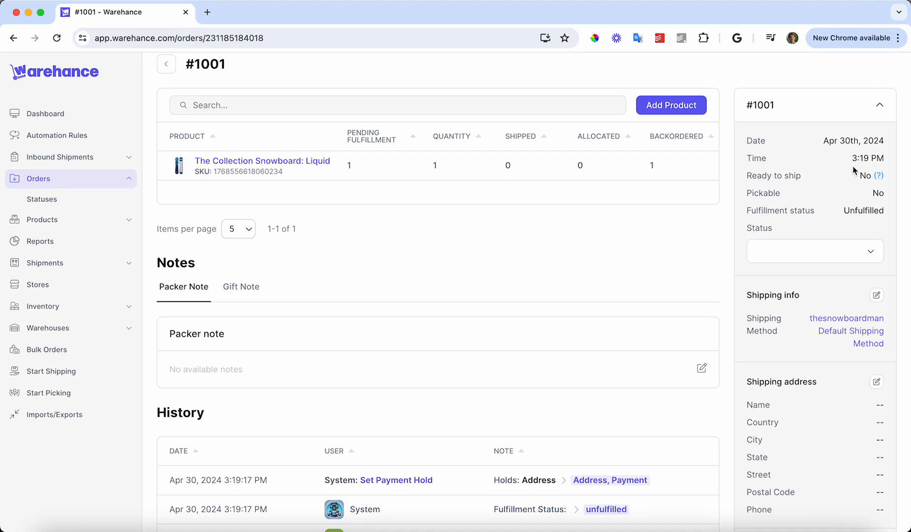
pyautogui.scroll(-2, 854, 168)
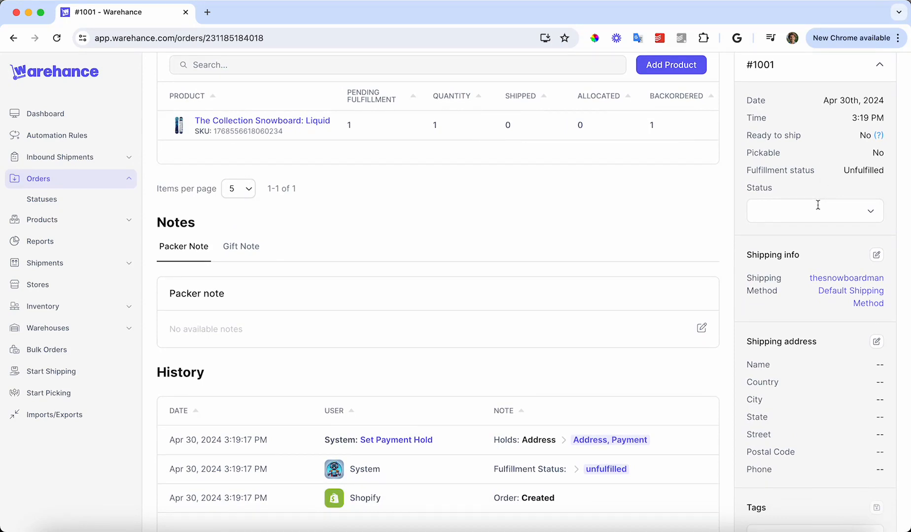
pyautogui.scroll(1, 837, 222)
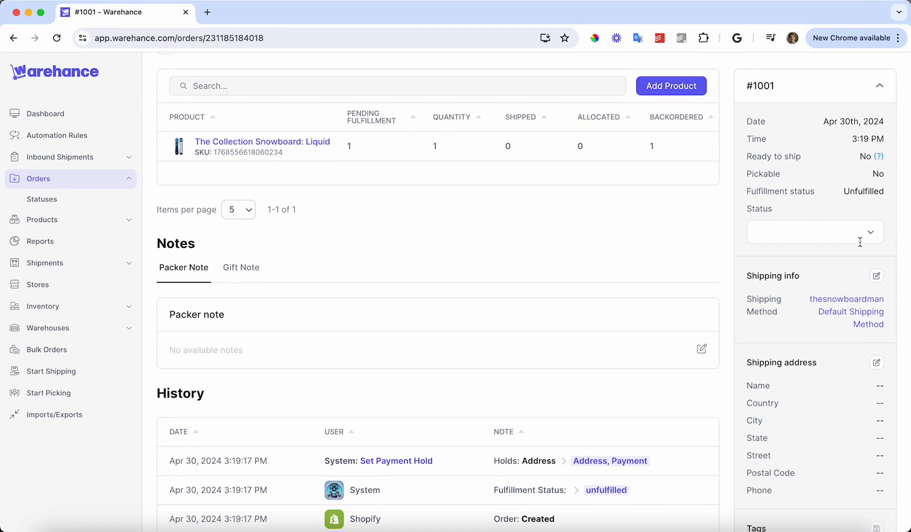
pyautogui.click(880, 160)
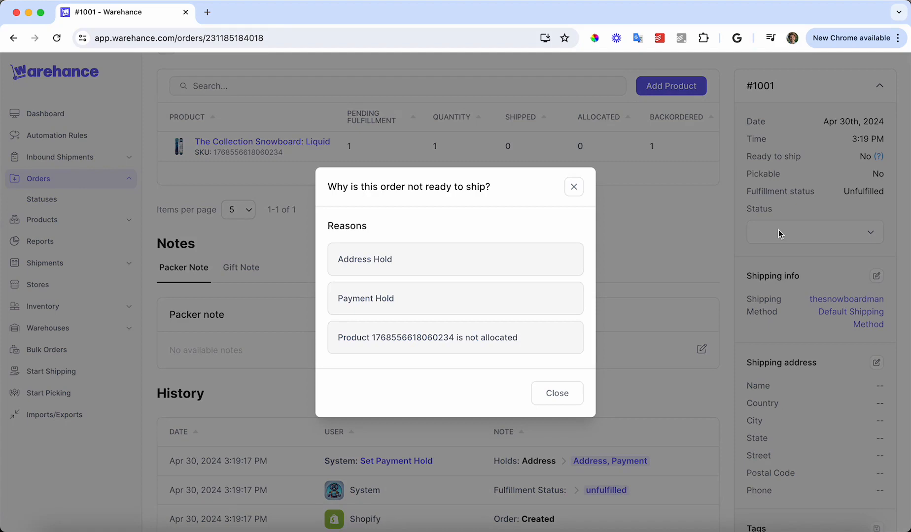
pyautogui.click(538, 393)
# Check the shipping methods available for the order, leaving the shipping info unchanged.
pyautogui.scroll(-2, 718, 387)
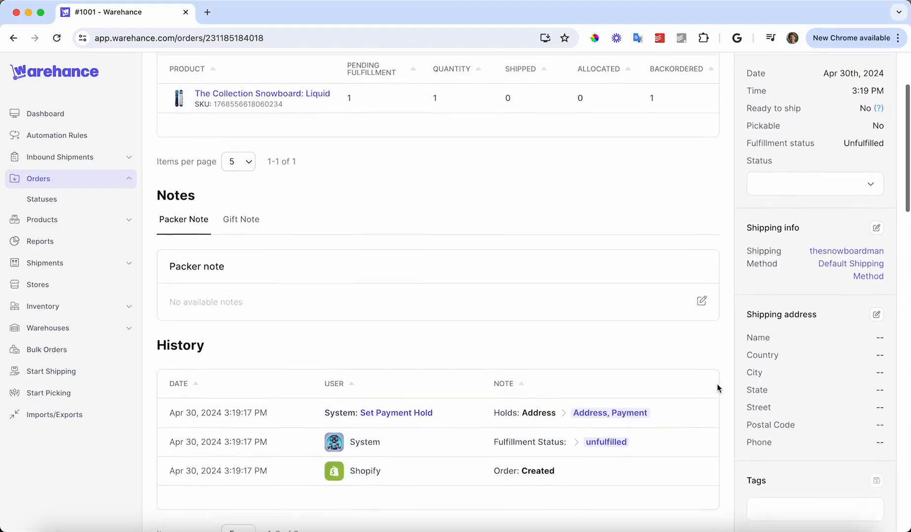
pyautogui.scroll(-1, 748, 340)
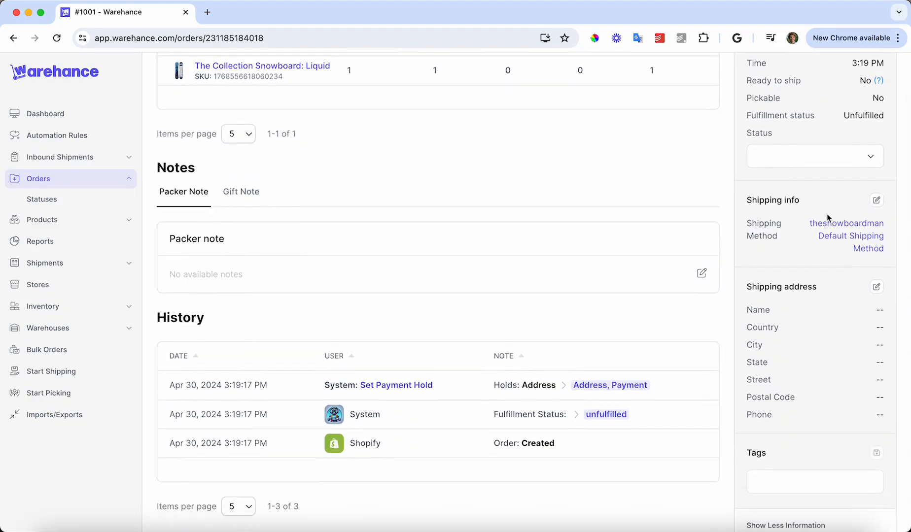
pyautogui.click(876, 200)
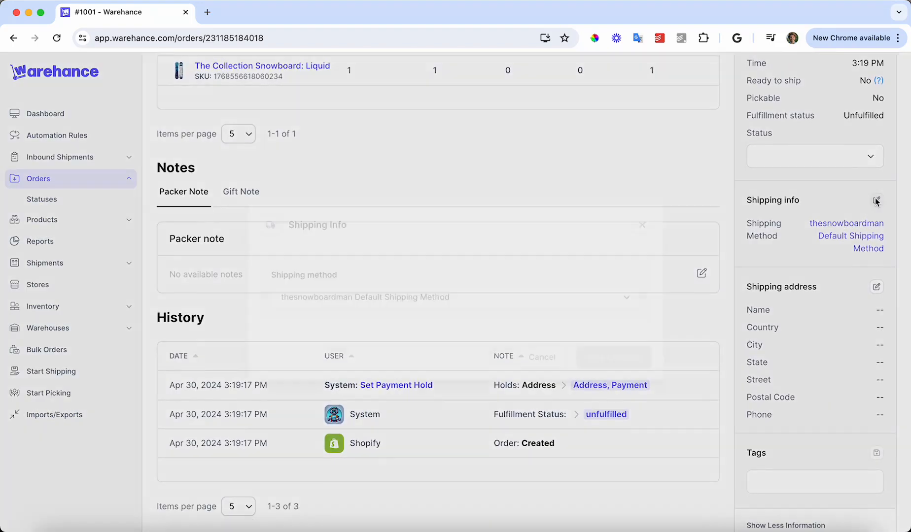
pyautogui.click(561, 310)
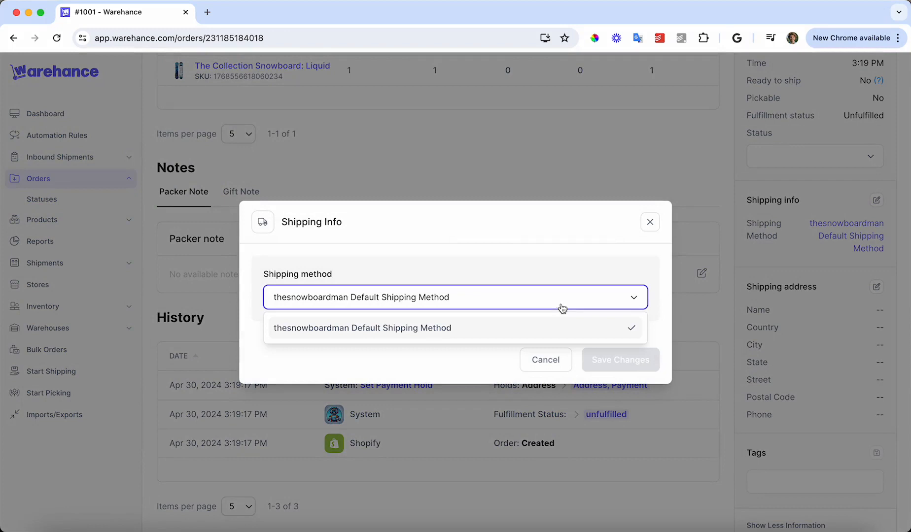
pyautogui.click(651, 220)
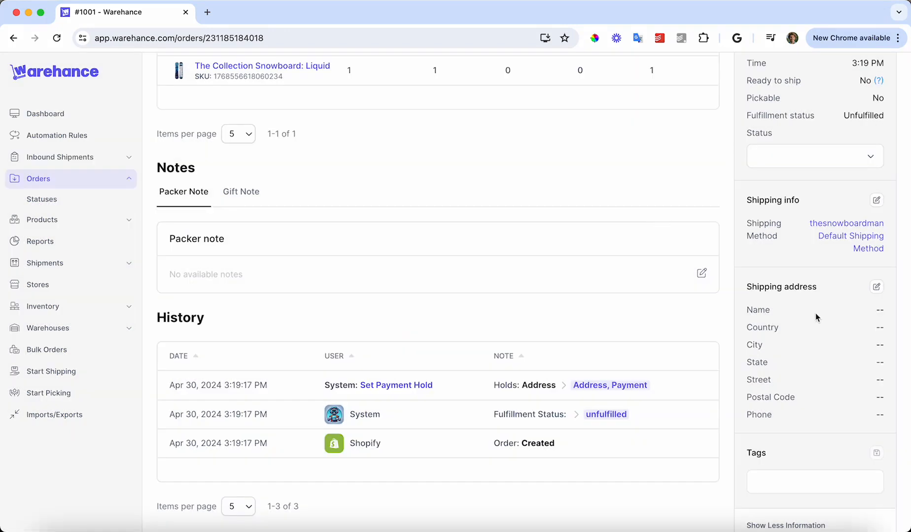
# Examine the order's shipping address, tags and settings, including the ship date, hold date, allocation priority and signature requirement.
pyautogui.scroll(-2, 815, 314)
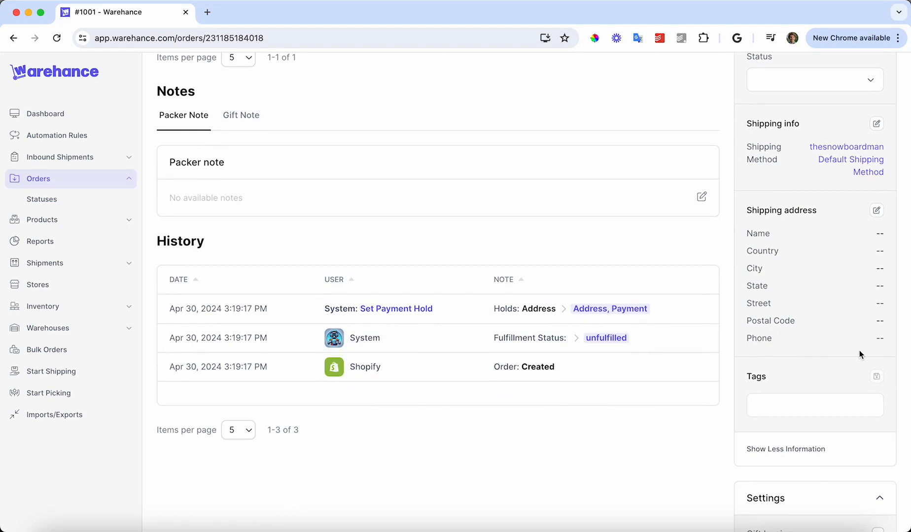
pyautogui.scroll(-5, 859, 353)
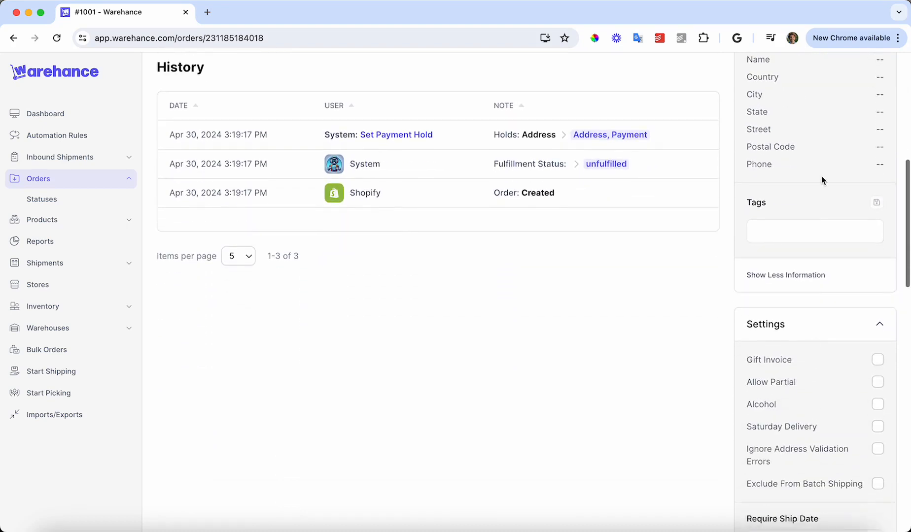
pyautogui.scroll(2, 821, 176)
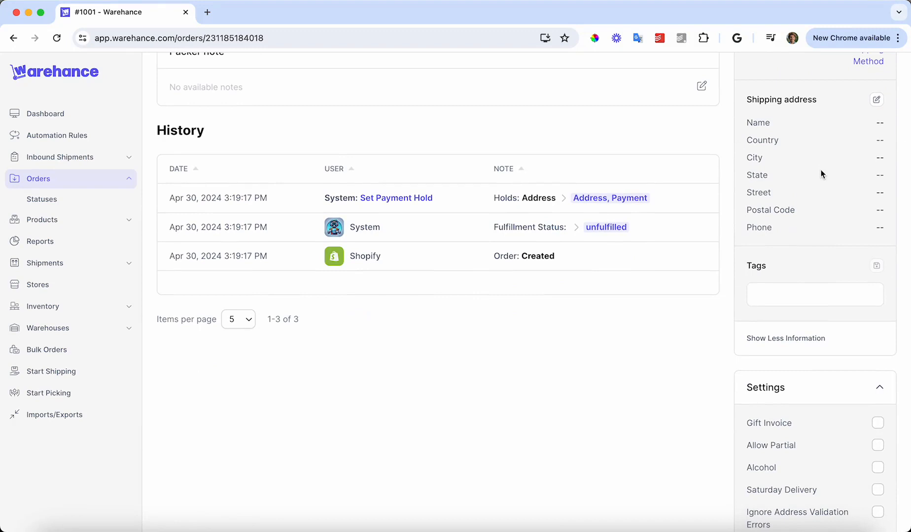
pyautogui.scroll(-2, 820, 170)
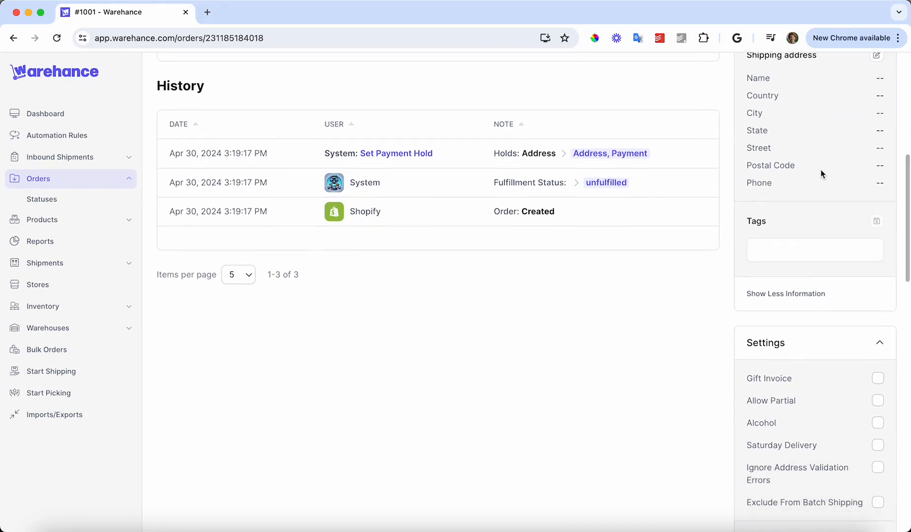
pyautogui.scroll(-6, 817, 306)
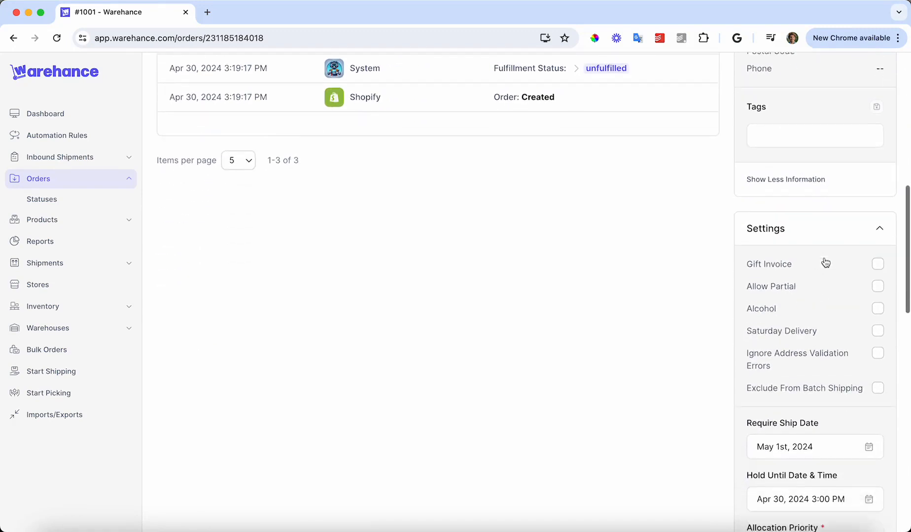
pyautogui.scroll(-2, 824, 258)
pyautogui.scroll(-1, 809, 249)
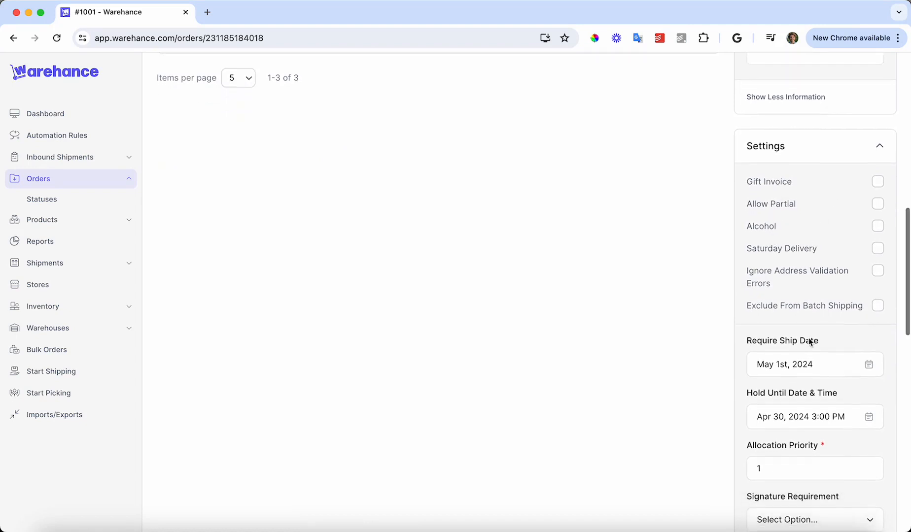
pyautogui.scroll(-4, 807, 337)
pyautogui.scroll(-3, 808, 337)
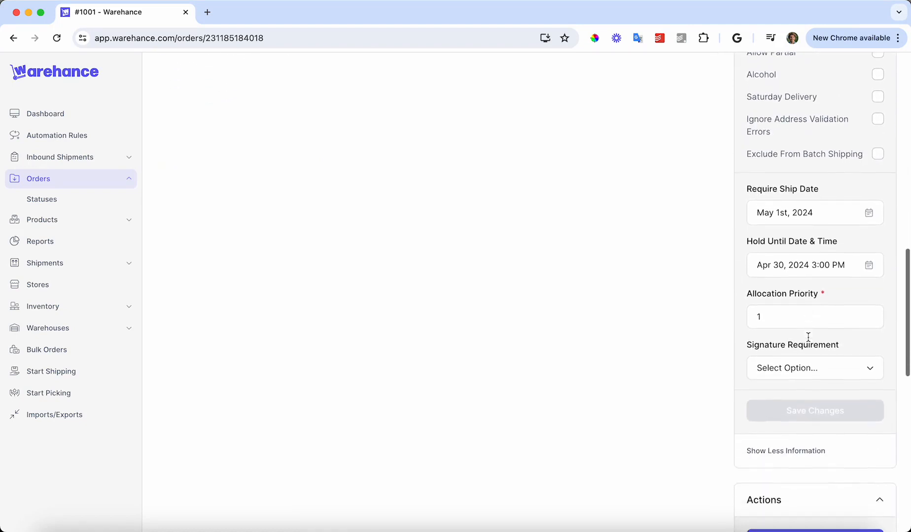
pyautogui.scroll(-2, 807, 339)
# Examine the order's available actions and its fraud, address, payment, warehouse and store holds.
pyautogui.scroll(-10, 809, 341)
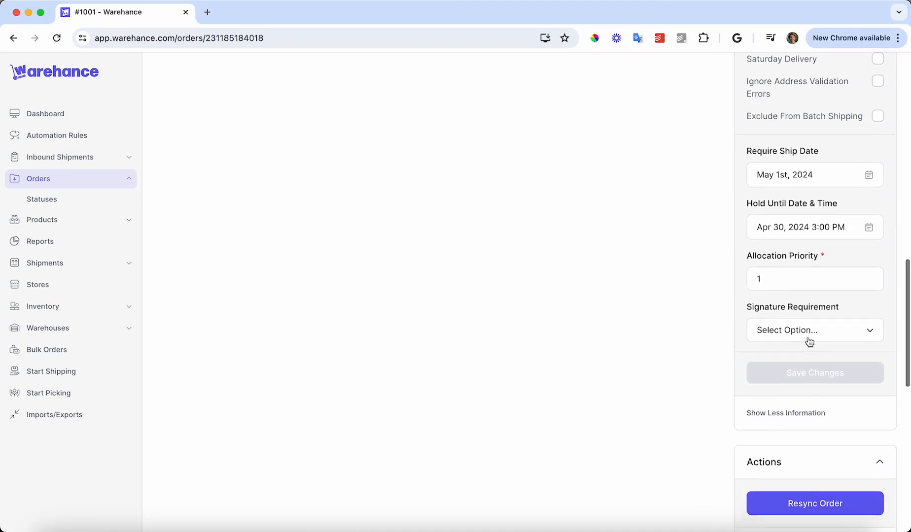
pyautogui.scroll(-3, 809, 341)
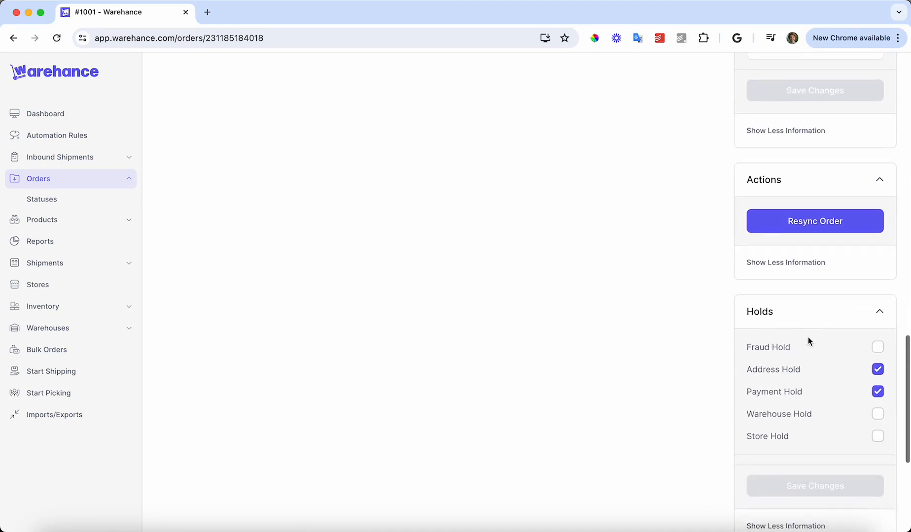
pyautogui.scroll(-1, 802, 396)
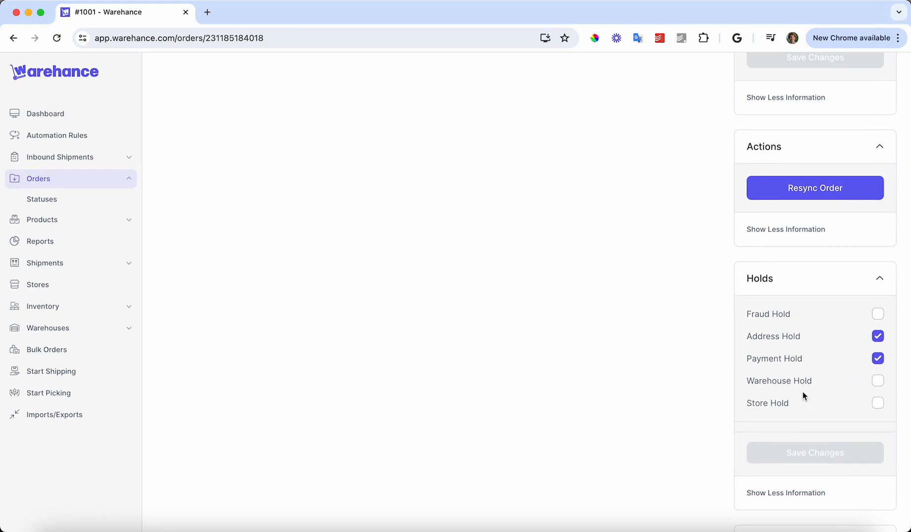
pyautogui.scroll(-2, 847, 411)
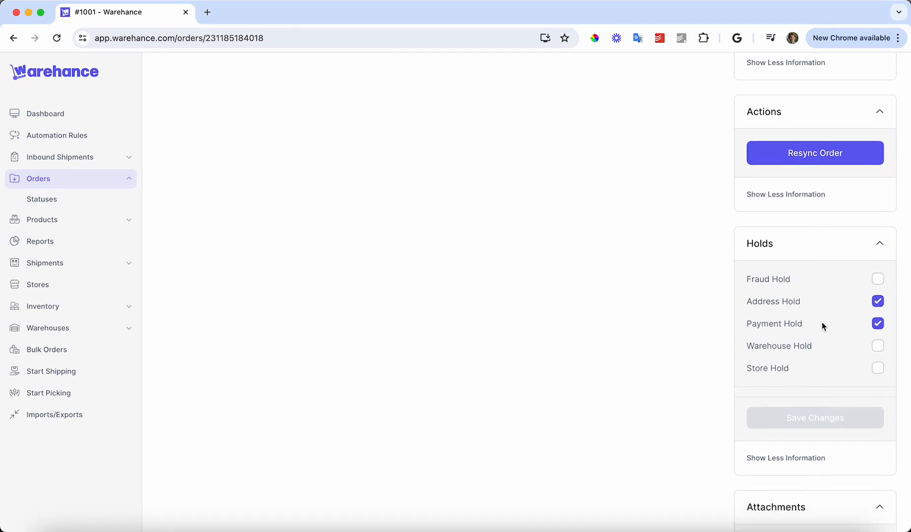
pyautogui.scroll(-5, 818, 417)
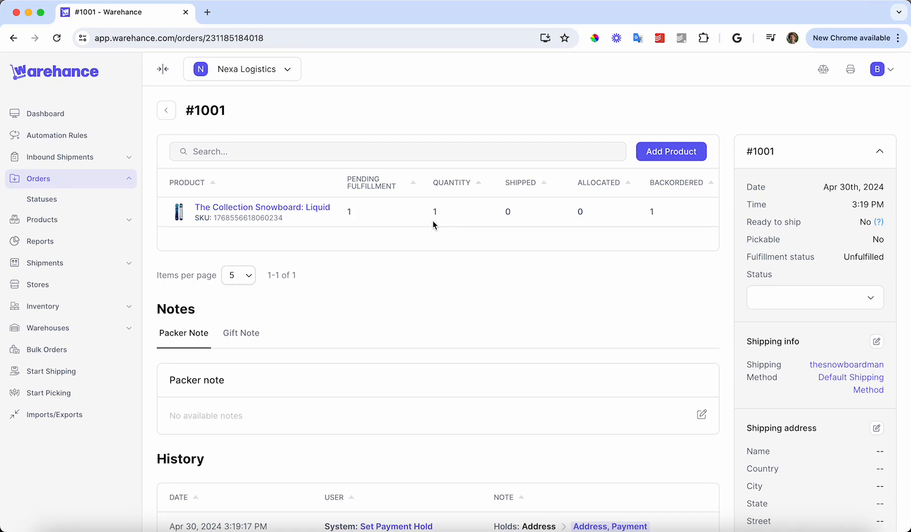
# Examine the order's product quantities, its packer and gift notes, and its history of changes.
pyautogui.scroll(-1, 437, 268)
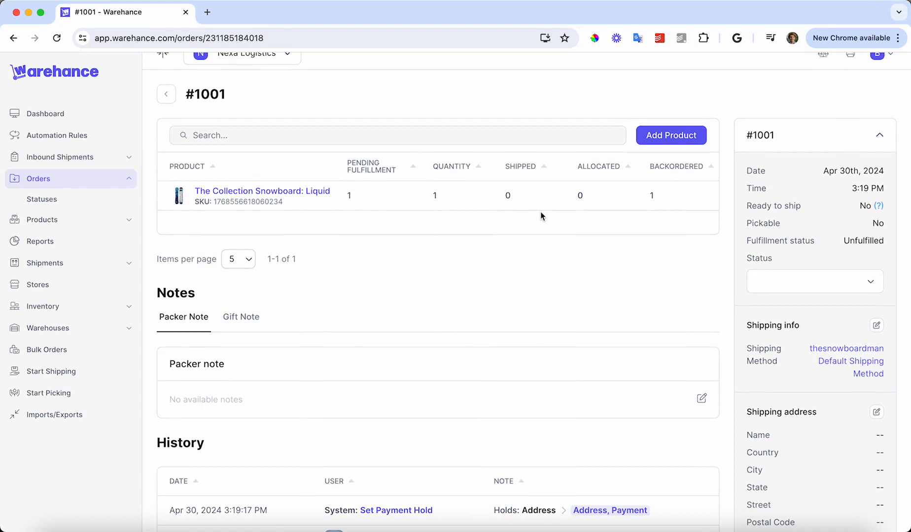
pyautogui.scroll(1, 540, 216)
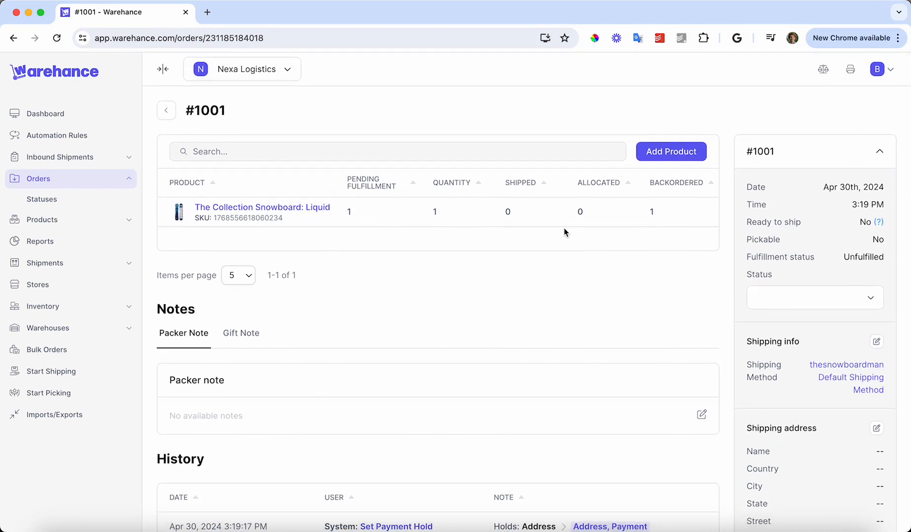
pyautogui.scroll(-5, 555, 281)
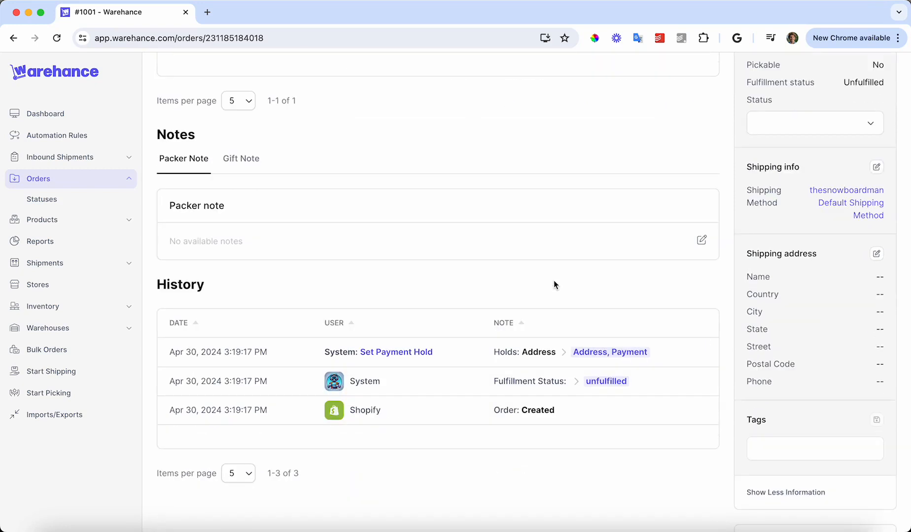
pyautogui.scroll(-1, 428, 173)
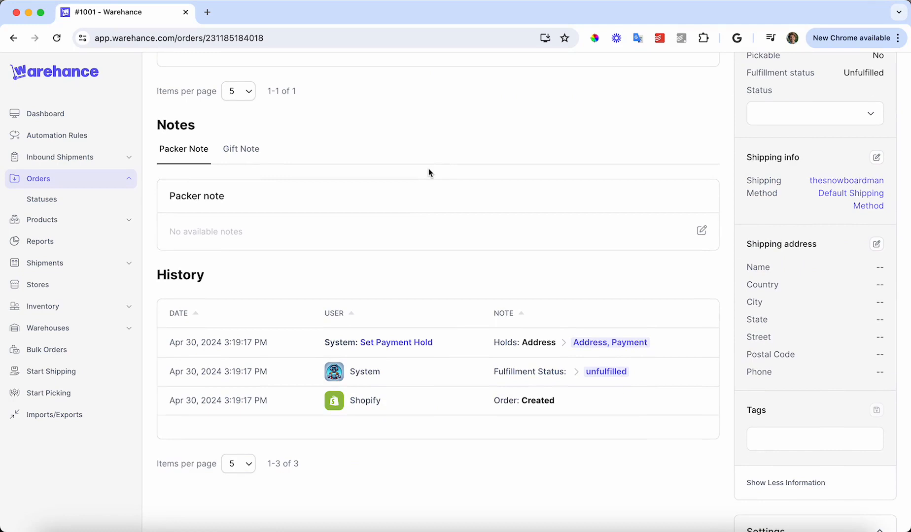
pyautogui.click(229, 148)
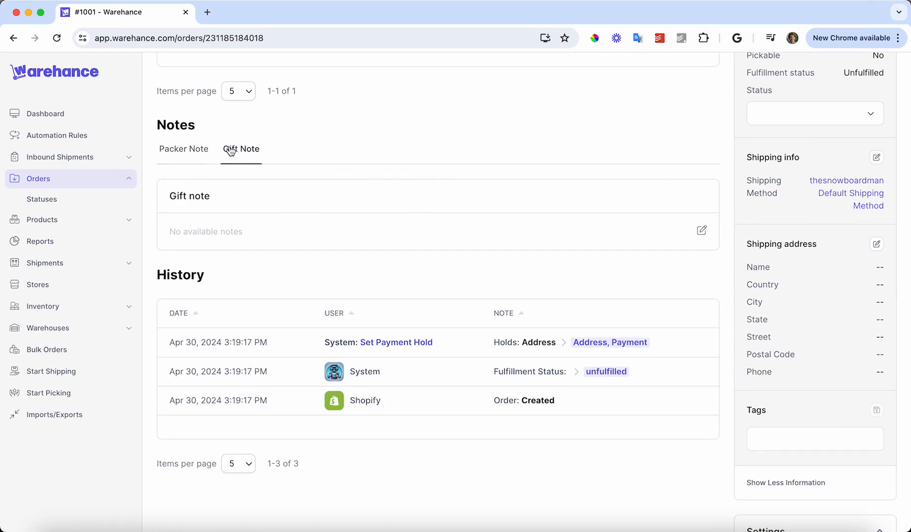
pyautogui.click(197, 160)
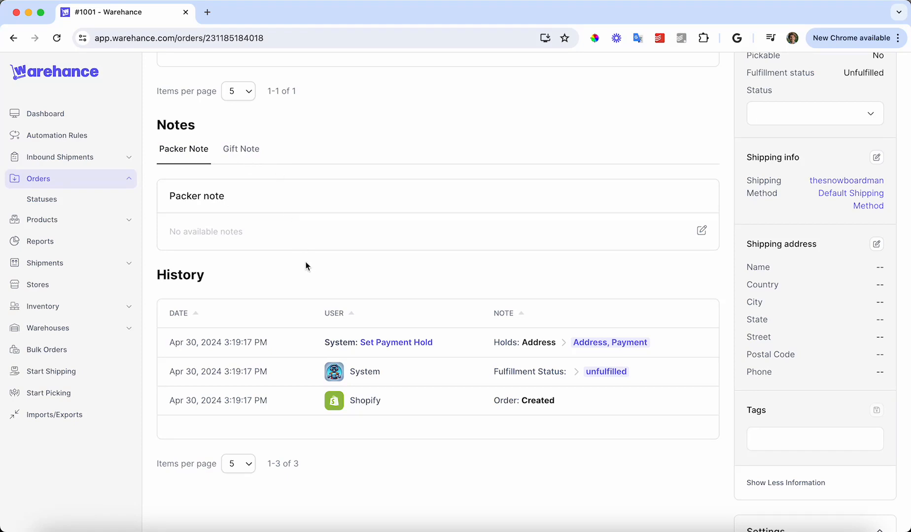
pyautogui.scroll(-2, 305, 264)
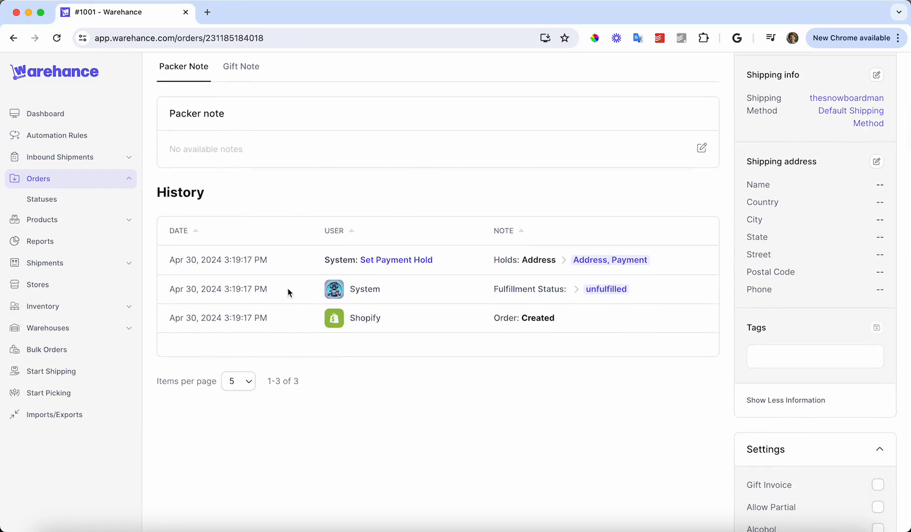
pyautogui.scroll(-1, 402, 291)
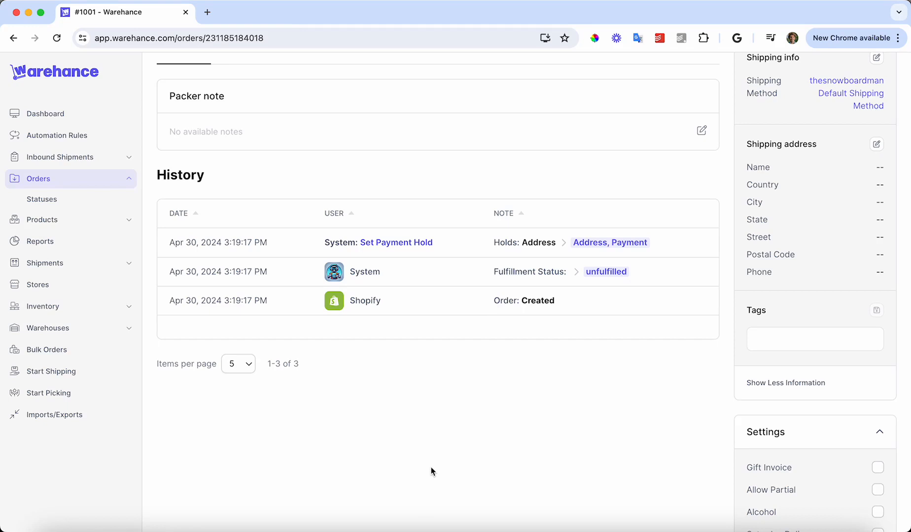
# Review the reasons the order is not ready to ship again and locate its shipping address details.
pyautogui.scroll(10, 430, 466)
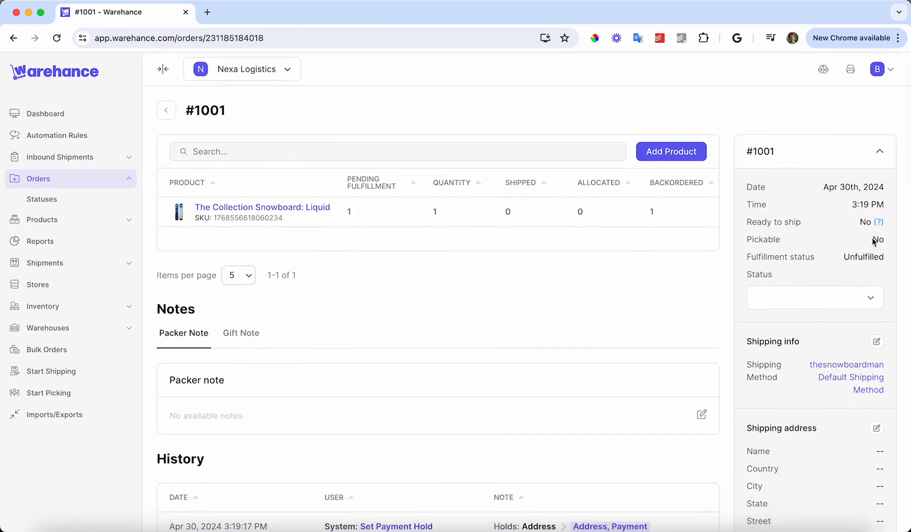
pyautogui.click(878, 222)
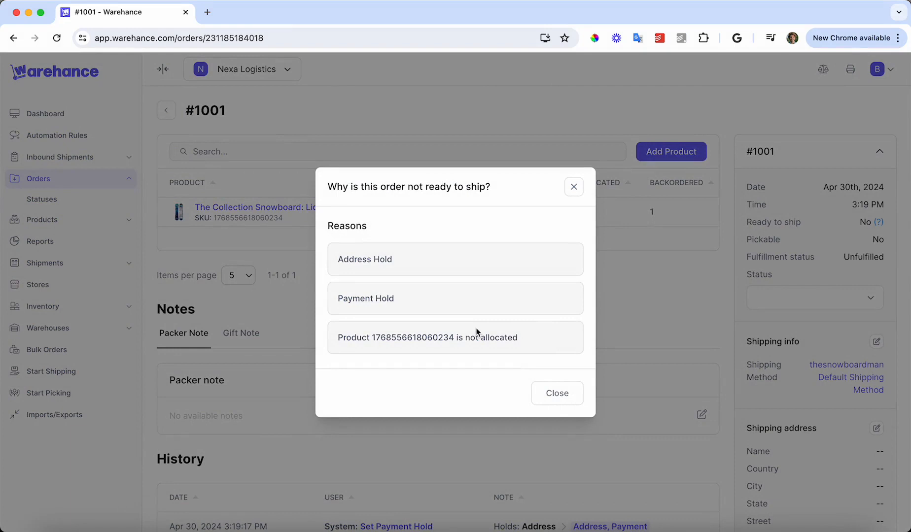
pyautogui.click(540, 390)
pyautogui.scroll(-3, 641, 423)
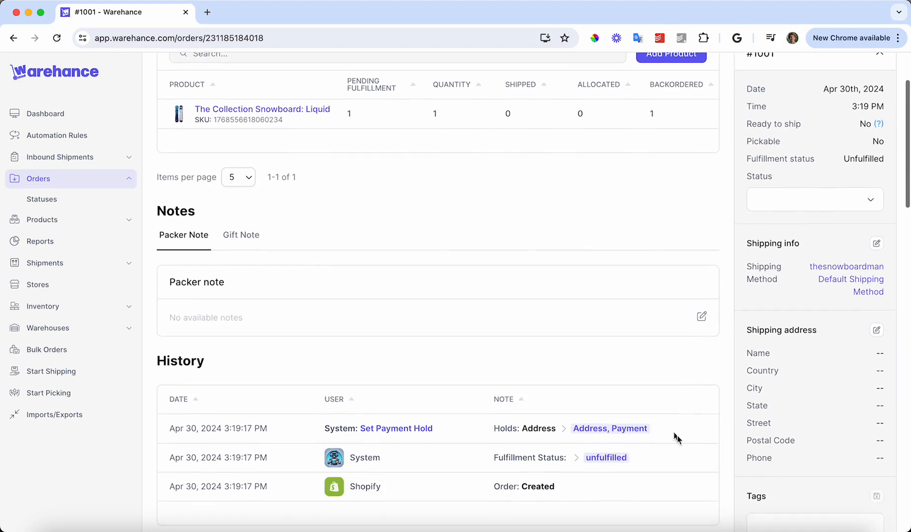
pyautogui.scroll(-2, 676, 438)
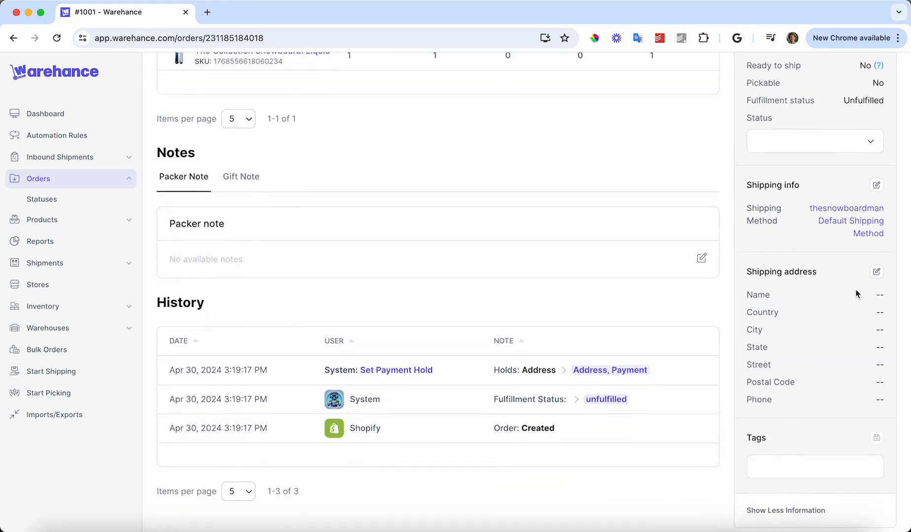
# Fill in the order's shipping address with recipient name, street, city, postal code, country, state and e-mail, leave Ignore Address Validation Errors unticked, and save.
pyautogui.click(876, 272)
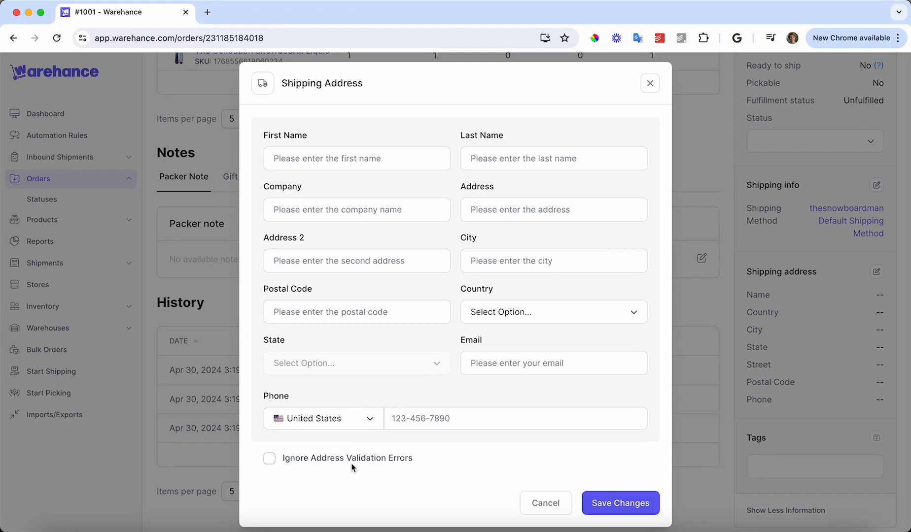
pyautogui.click(293, 466)
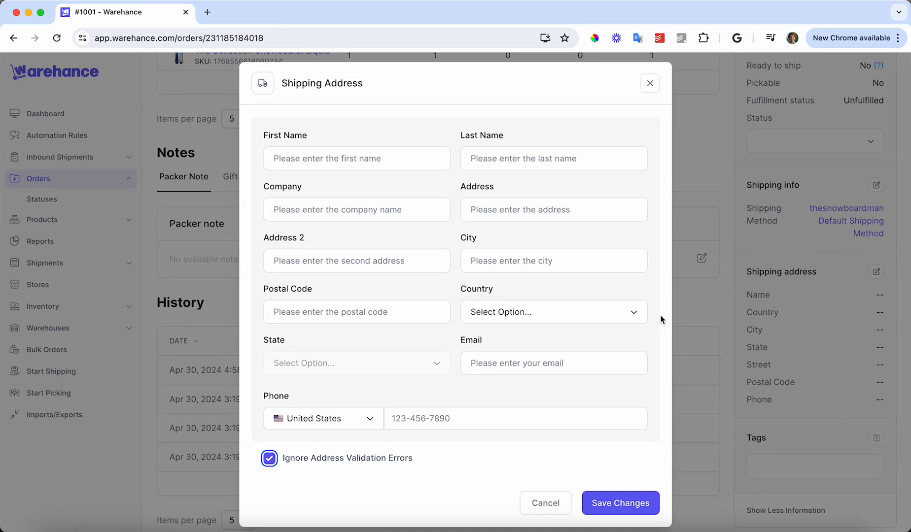
pyautogui.click(270, 459)
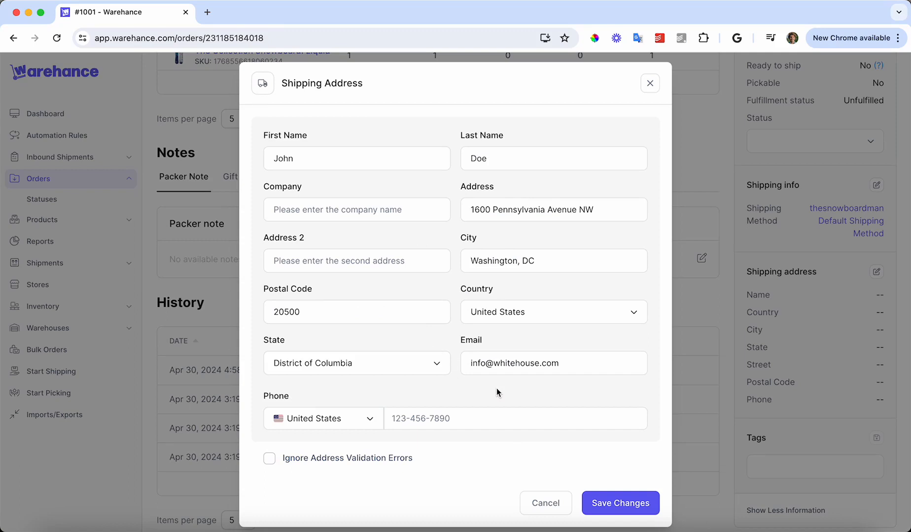
pyautogui.click(603, 502)
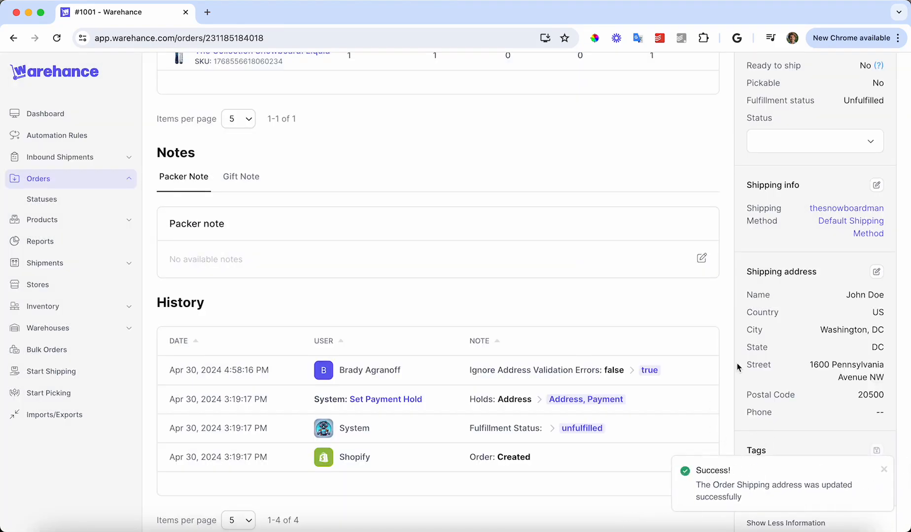
# Remove the Address Hold from the order and save the holds.
pyautogui.scroll(2, 736, 367)
pyautogui.scroll(-4, 759, 331)
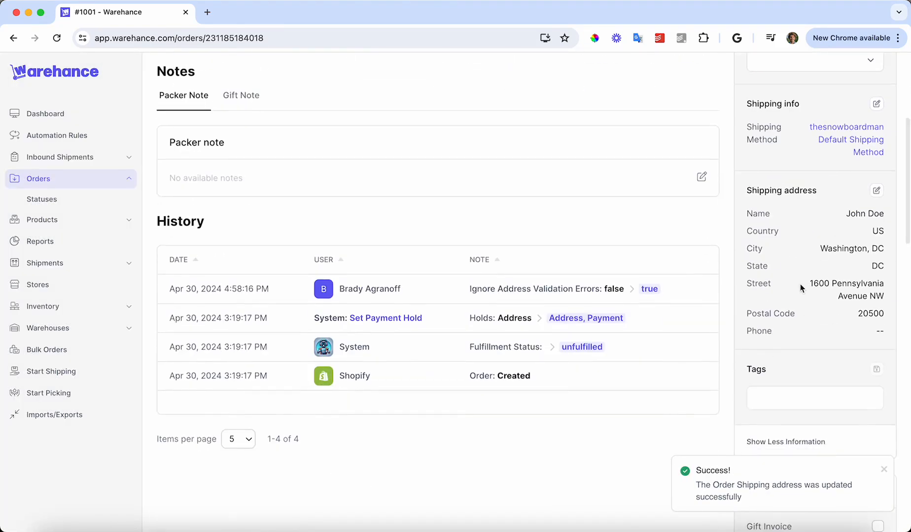
pyautogui.scroll(-8, 818, 295)
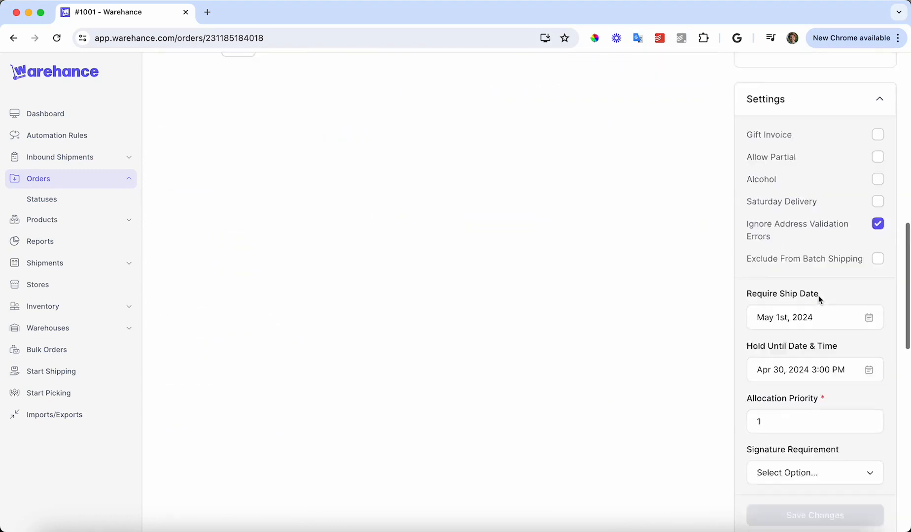
pyautogui.scroll(-9, 818, 295)
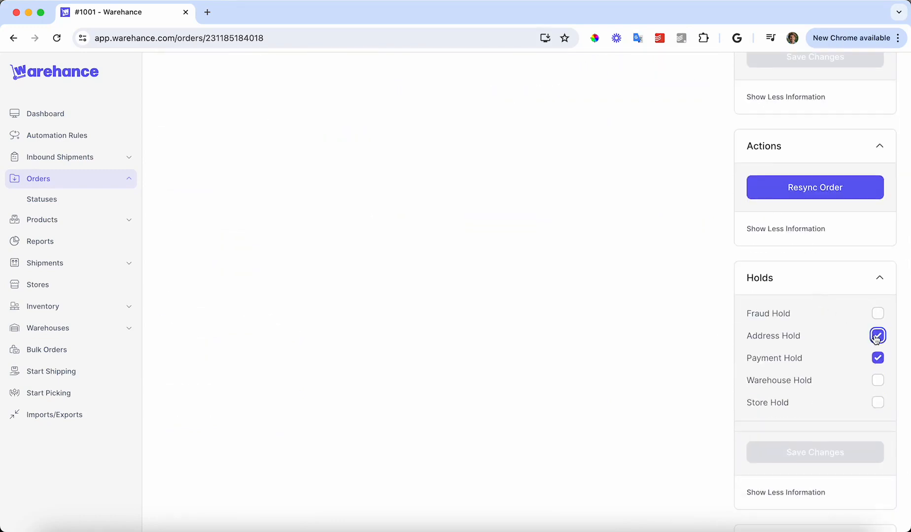
pyautogui.click(876, 337)
pyautogui.click(831, 454)
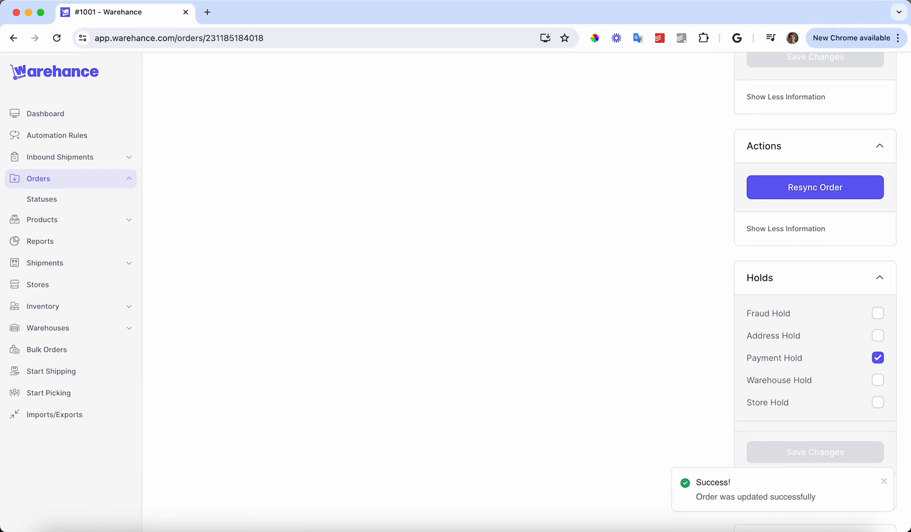
# Clear the order's Payment Hold and save the change.
pyautogui.scroll(2, 829, 235)
pyautogui.scroll(-3, 829, 235)
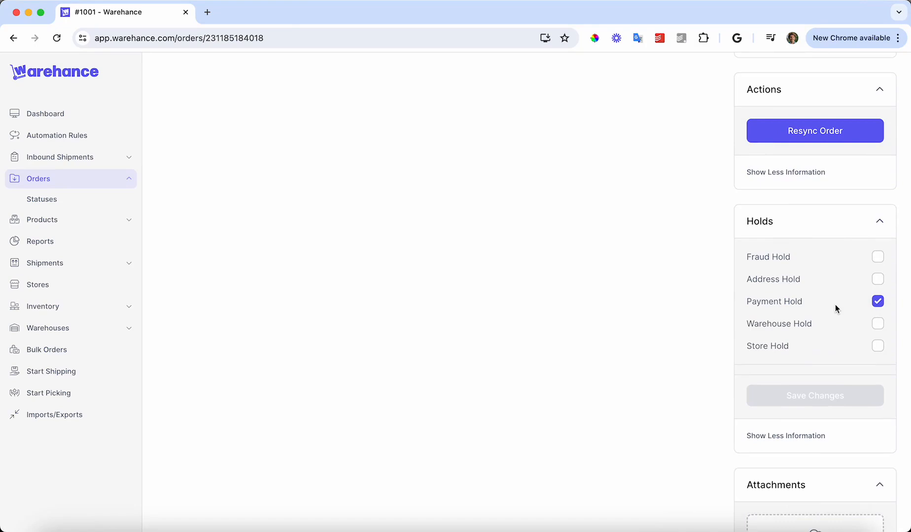
pyautogui.click(878, 302)
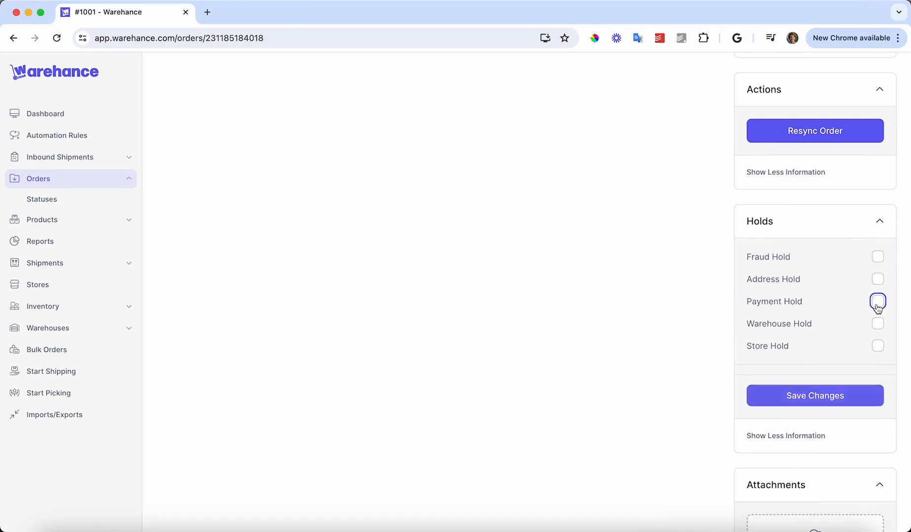
pyautogui.click(820, 395)
# Check which reasons still keep the order from being ready to ship, and close the explanation.
pyautogui.scroll(10, 789, 321)
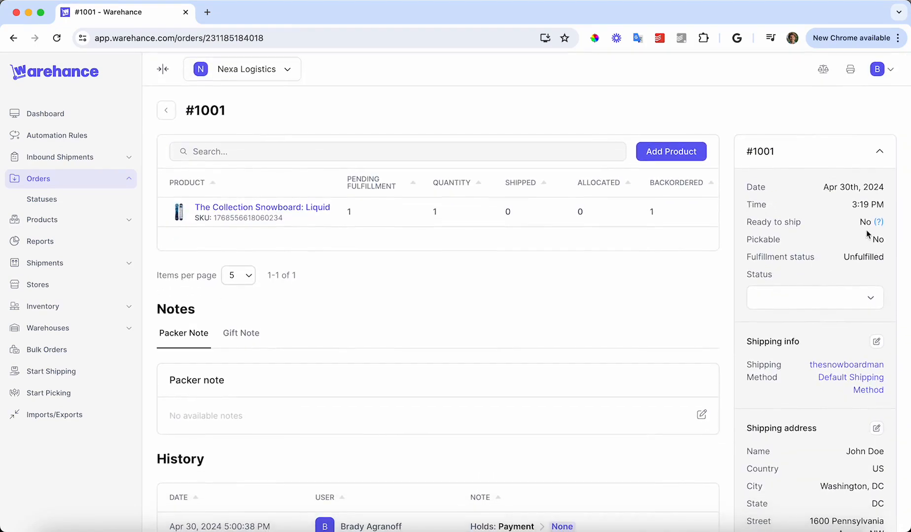
pyautogui.click(880, 223)
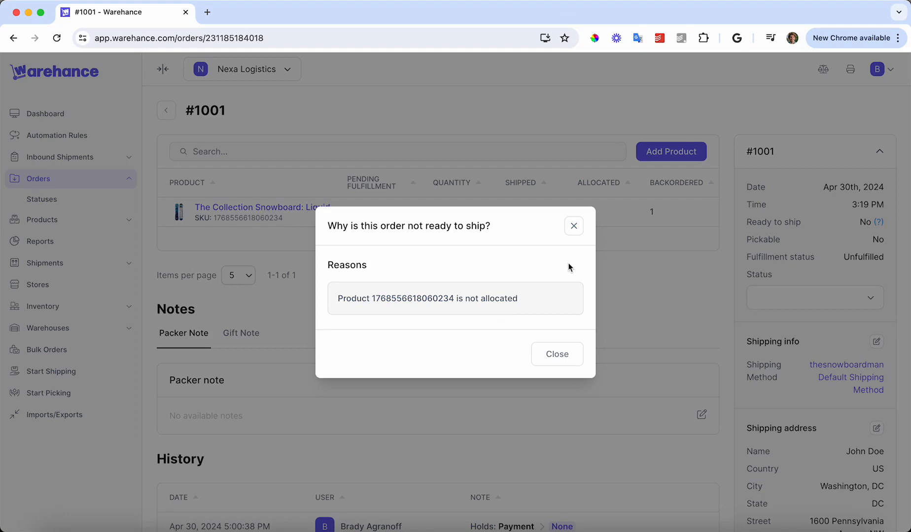
pyautogui.click(575, 227)
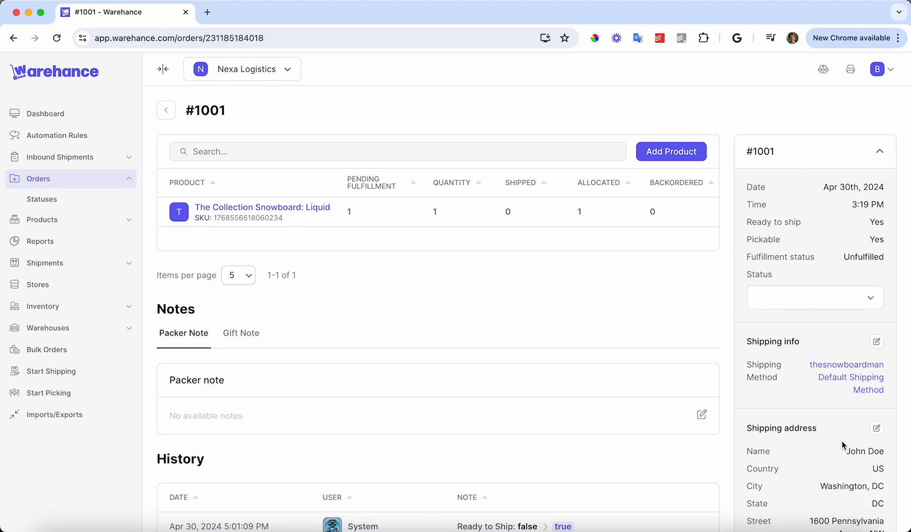
# Examine the order's ready-to-ship and pickable values and its Status options.
pyautogui.moveTo(767, 236); pyautogui.dragTo(791, 234)
pyautogui.scroll(-2, 791, 234)
pyautogui.scroll(2, 791, 237)
pyautogui.click(869, 297)
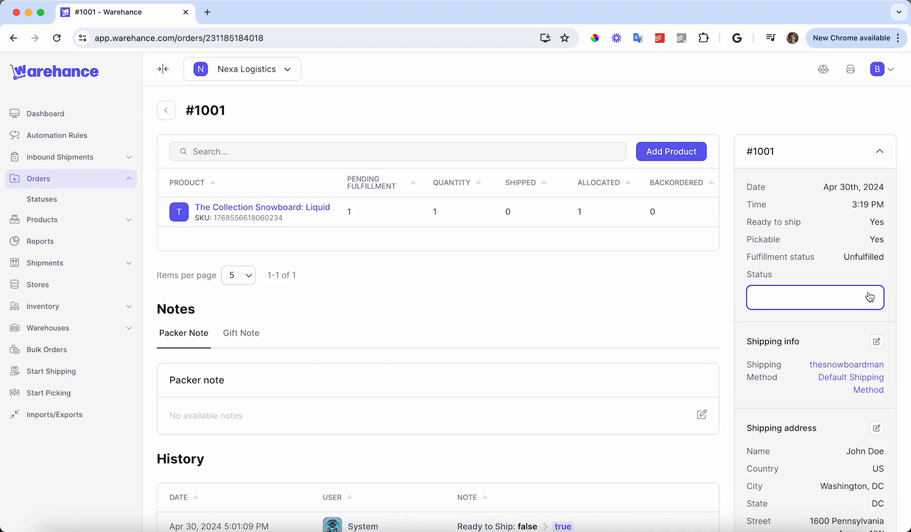
# Create a new order status named "In fulfillment" with a light pink color.
pyautogui.click(44, 204)
pyautogui.click(820, 149)
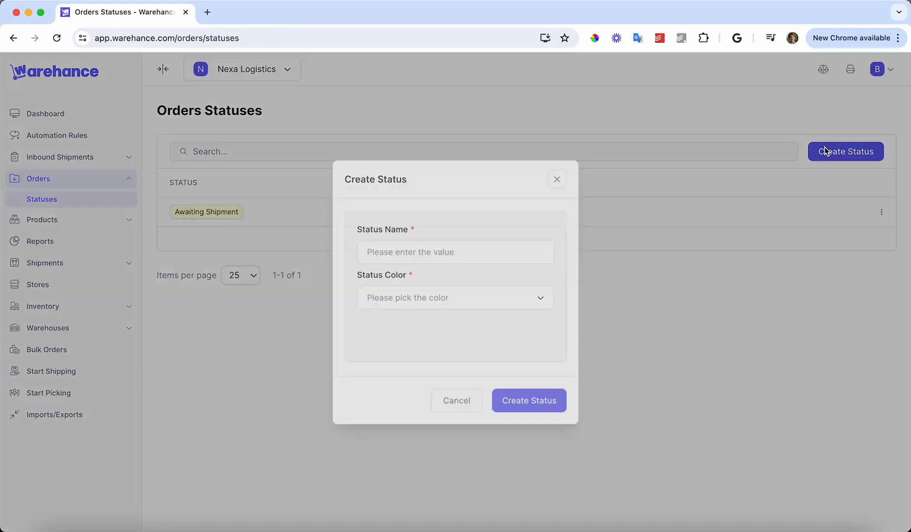
pyautogui.click(464, 251)
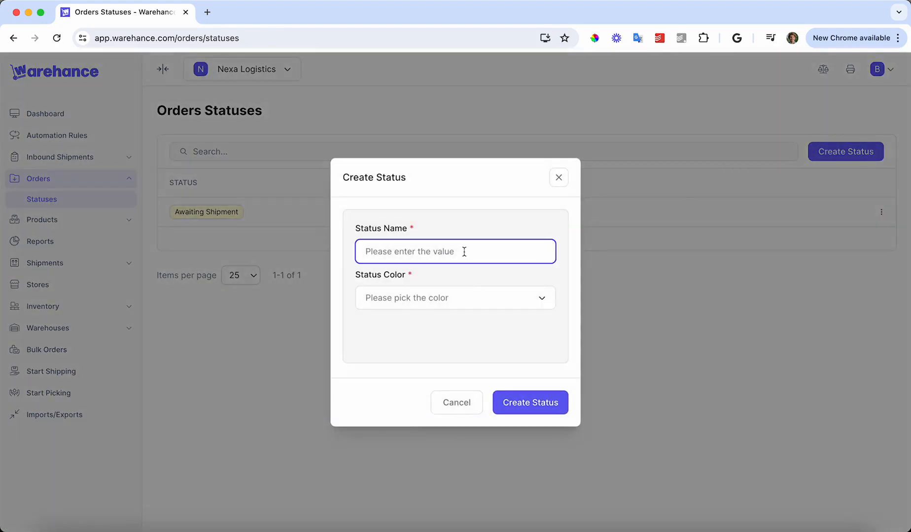
pyautogui.write('In fulfillment')
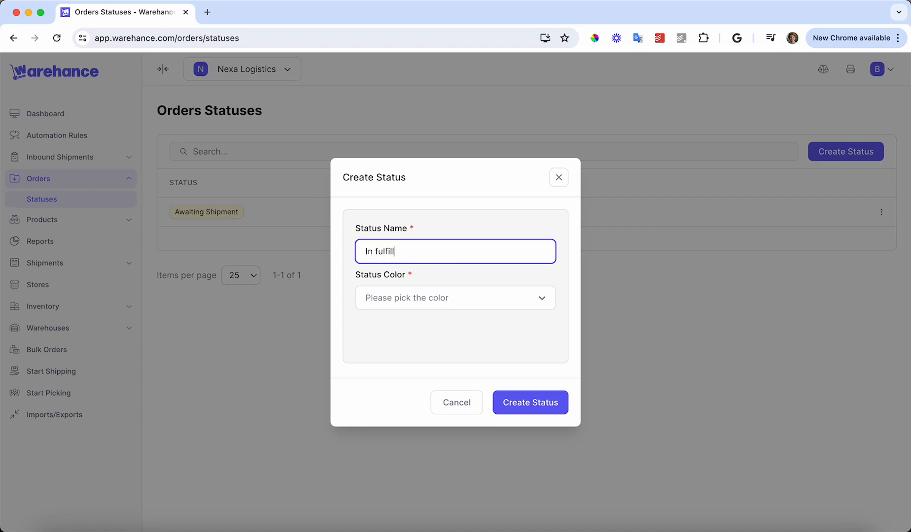
pyautogui.click(445, 298)
pyautogui.click(500, 324)
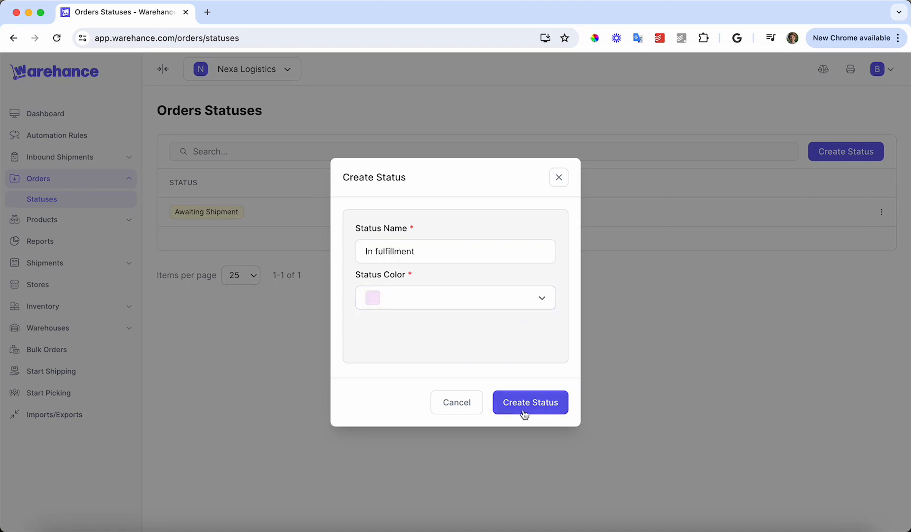
pyautogui.click(524, 413)
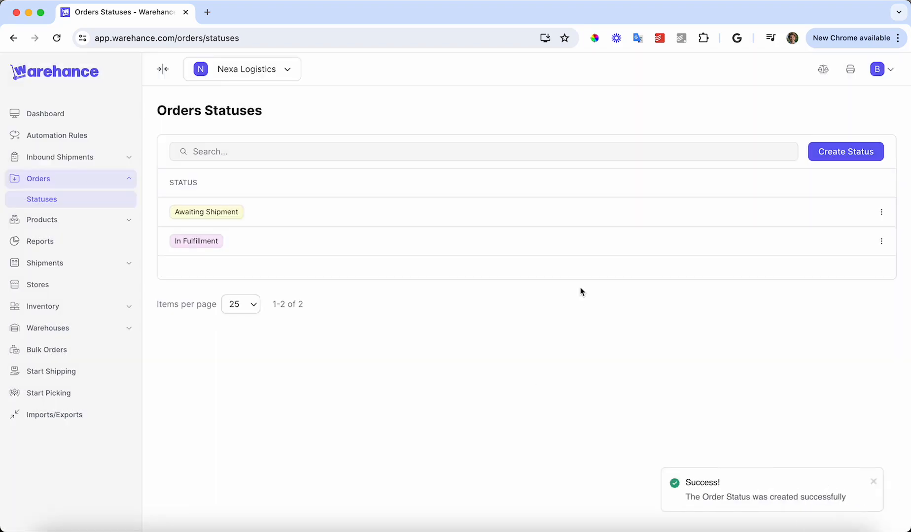
# Reopen the snowboard order and set its status to In Fulfillment.
pyautogui.click(79, 179)
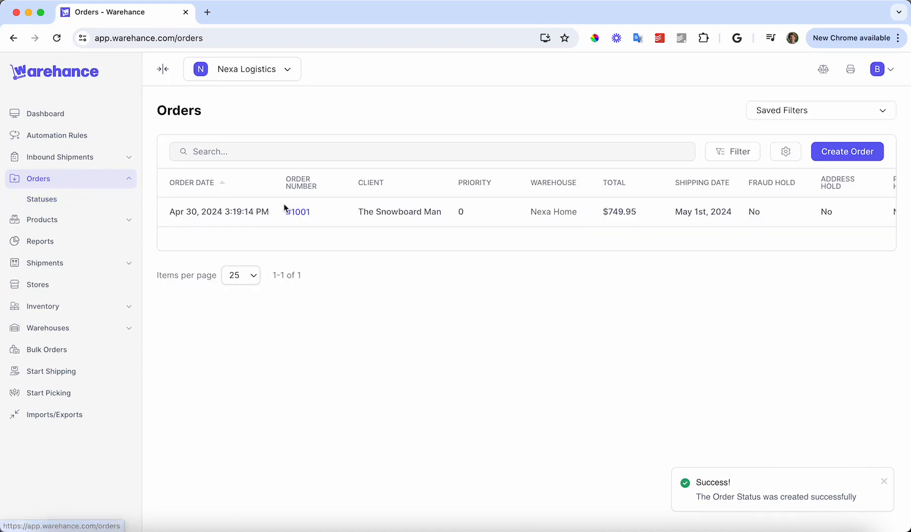
pyautogui.click(290, 214)
pyautogui.click(793, 291)
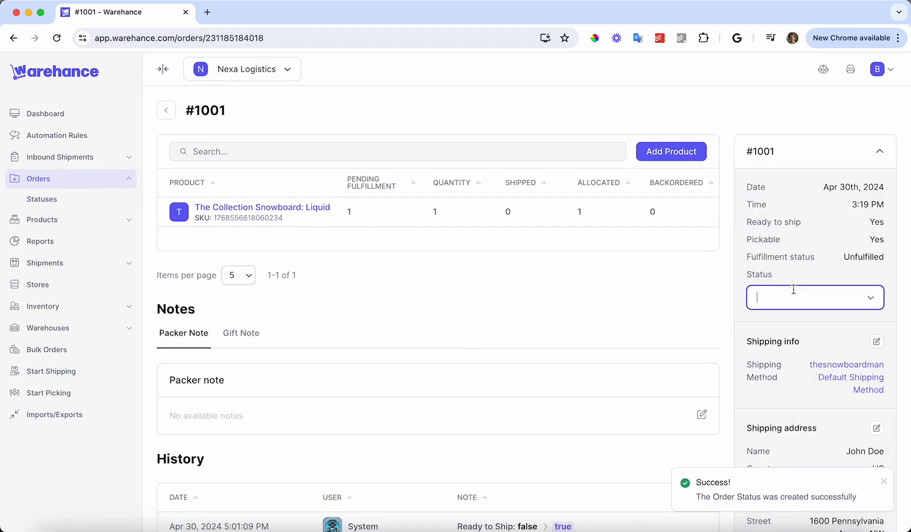
pyautogui.click(870, 298)
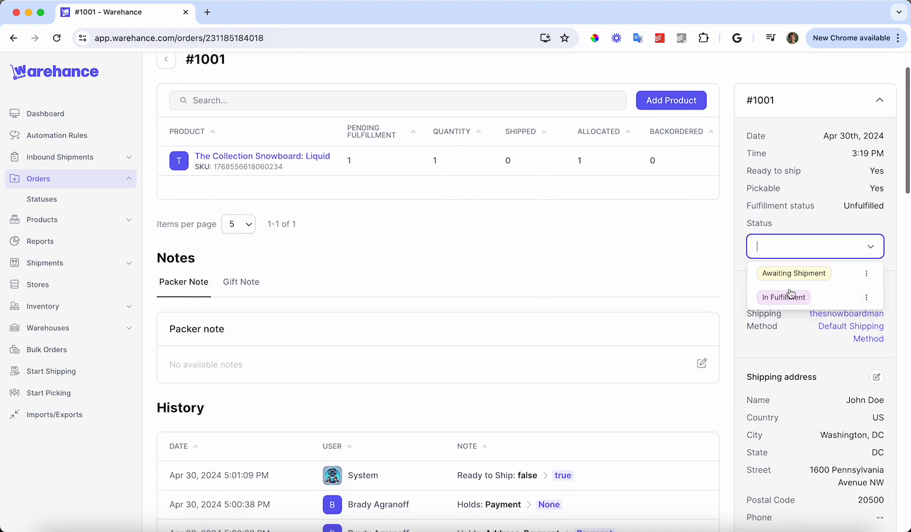
pyautogui.click(782, 297)
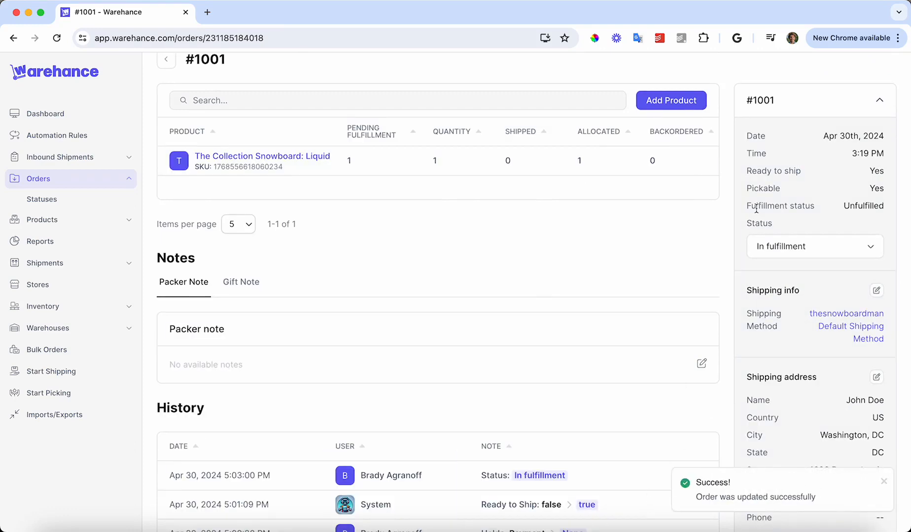
# Add the product "The Complete Snowboard - Dawn" to the order.
pyautogui.scroll(2, 669, 261)
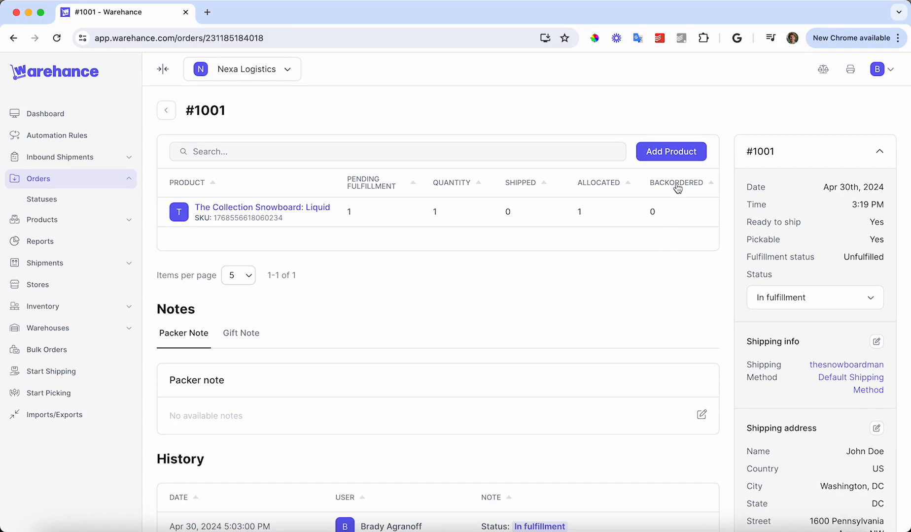
pyautogui.click(678, 157)
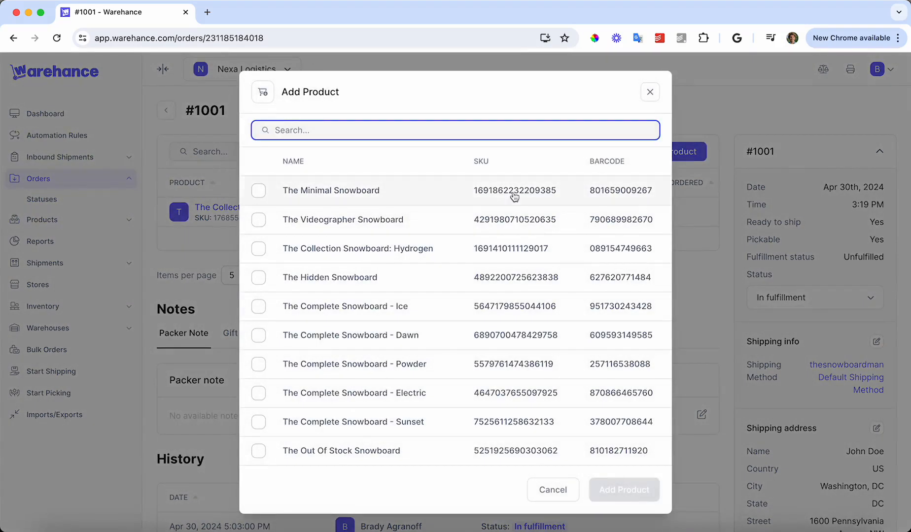
pyautogui.click(362, 340)
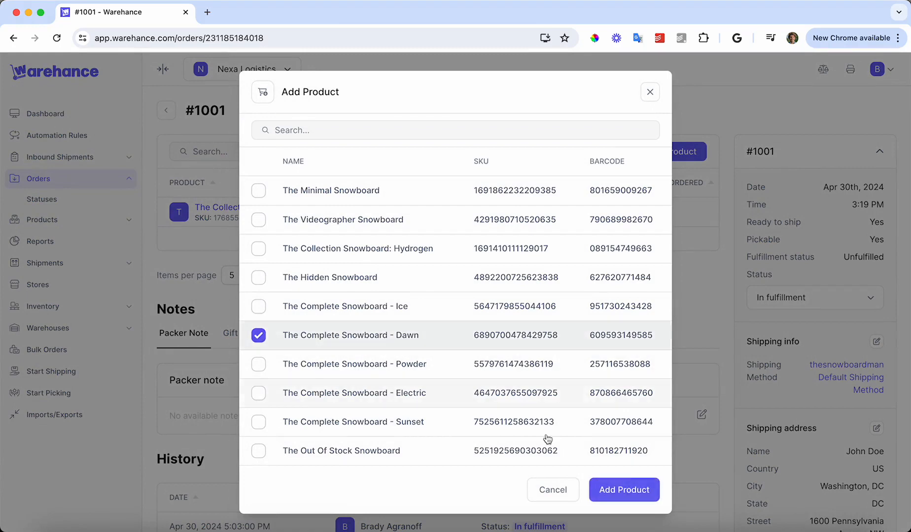
pyautogui.click(624, 490)
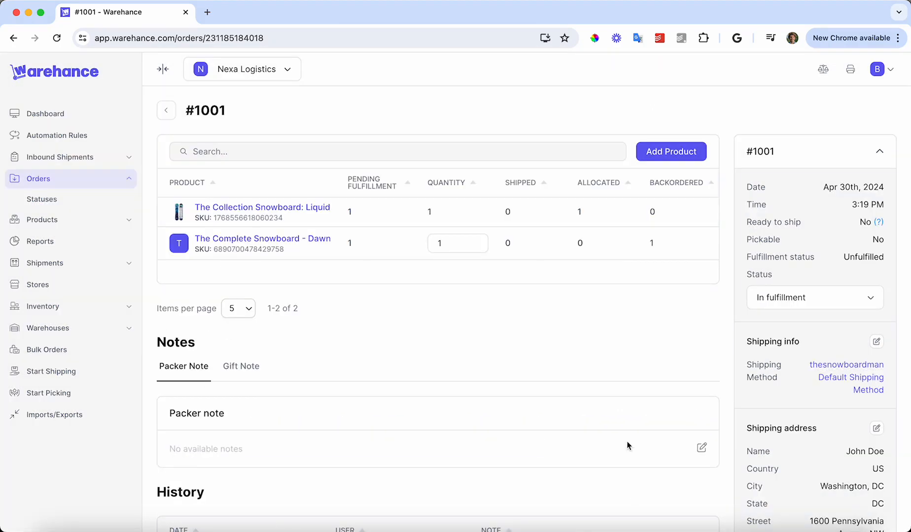
# Set the quantity of The Complete Snowboard - Dawn to 2 and save the order items.
pyautogui.click(464, 243)
pyautogui.press('BackSpace')
pyautogui.write('2')
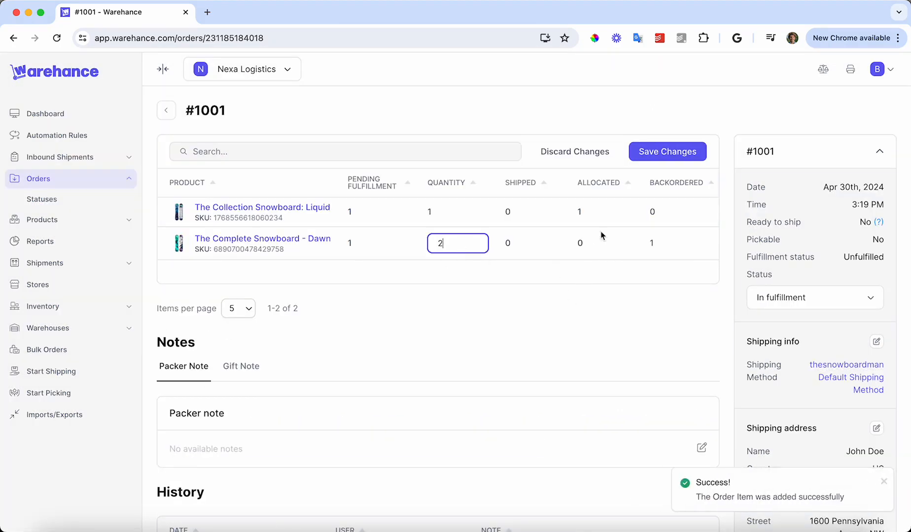
pyautogui.click(658, 156)
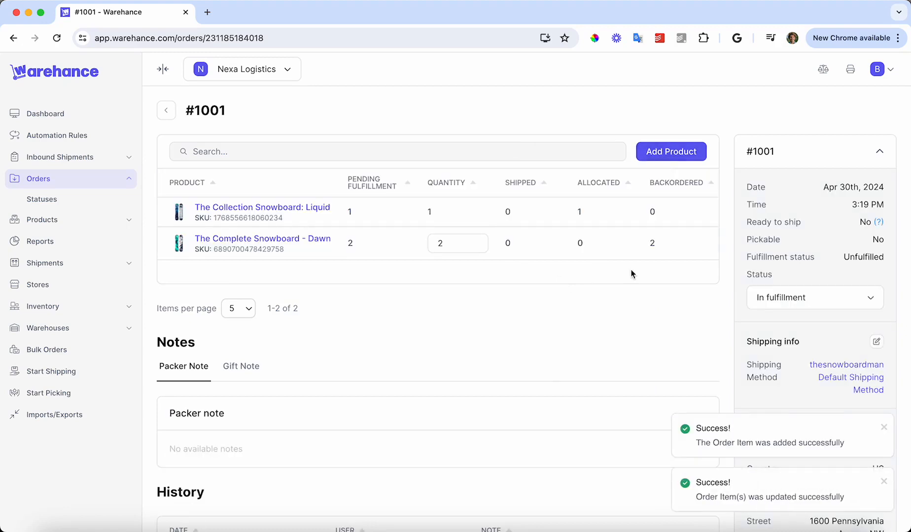